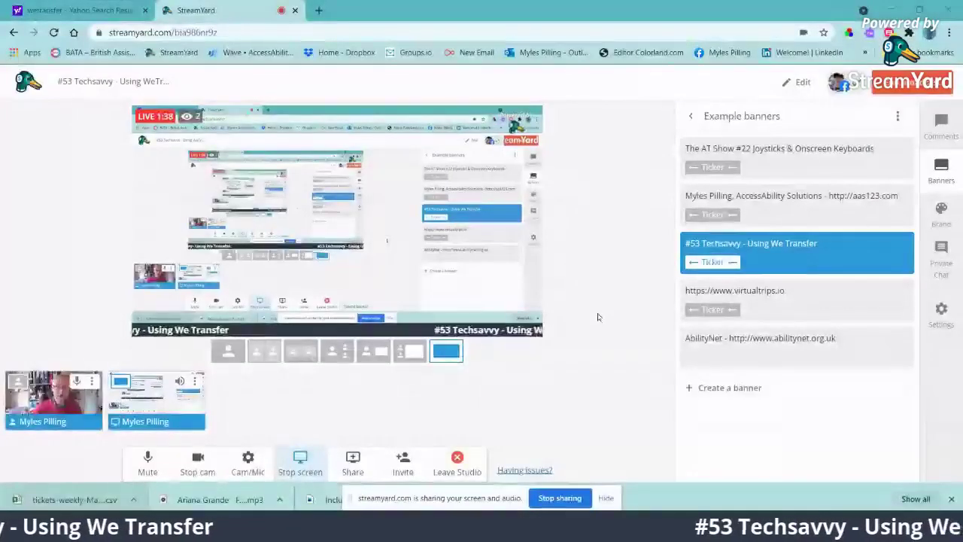
# Minimise the browser, close the calendar reminder and close the tickets-weekly-May-07-2021 workbook without saving.
pyautogui.click(887, 10)
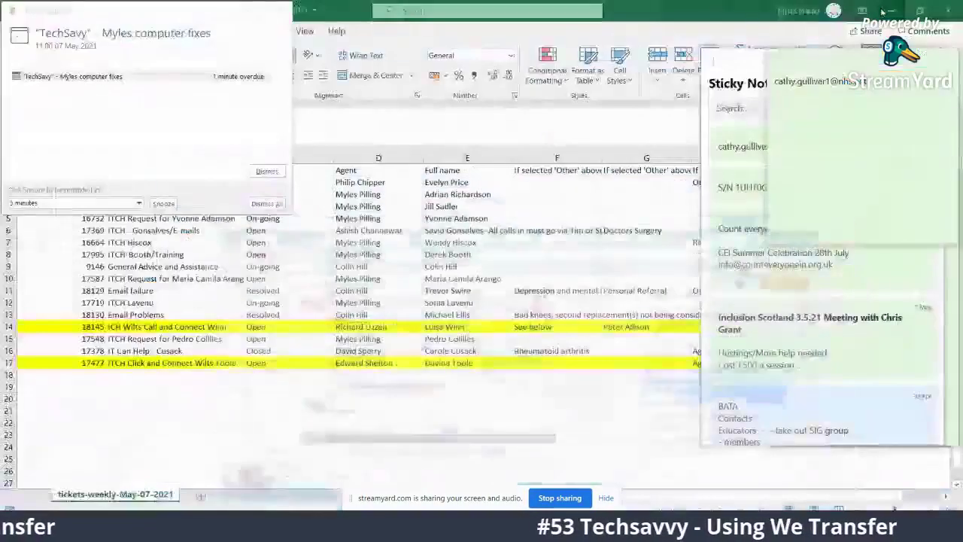
pyautogui.click(286, 12)
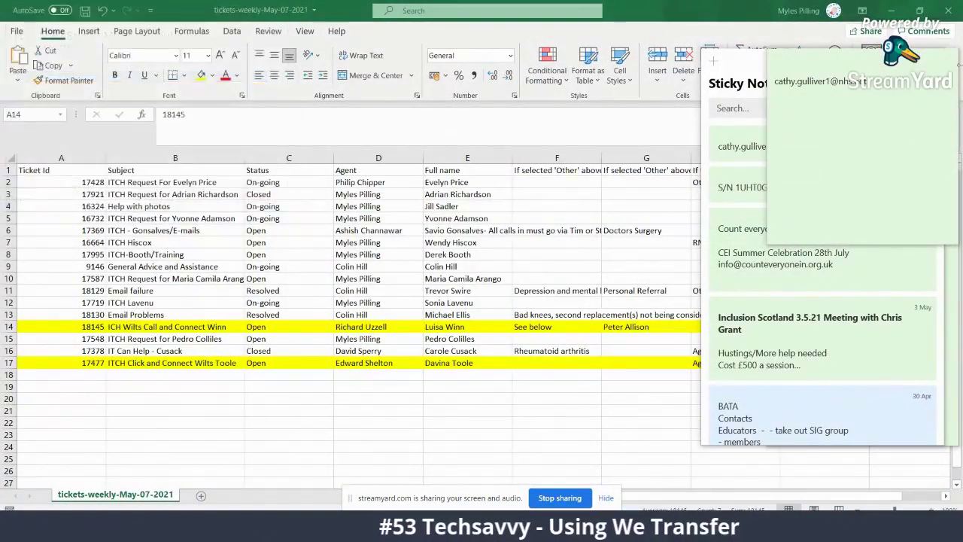
pyautogui.click(950, 11)
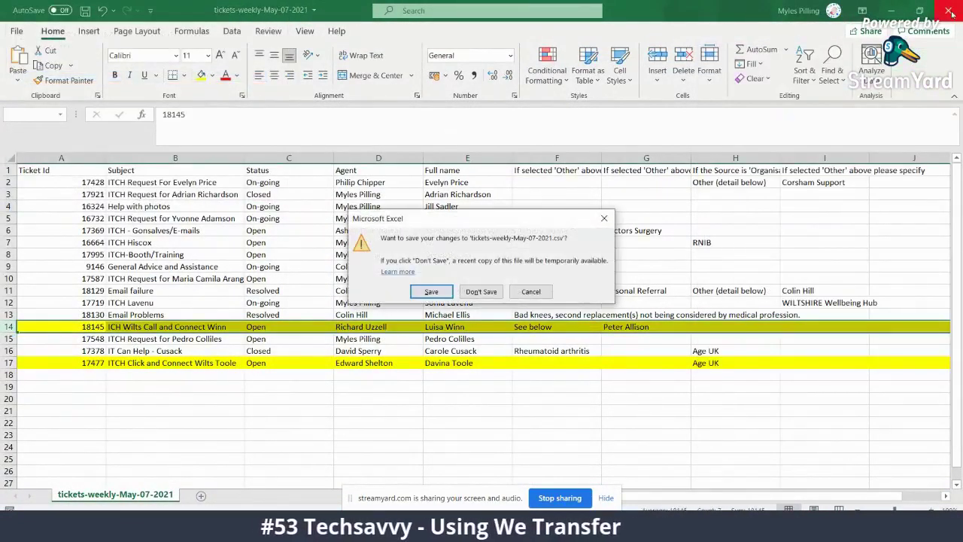
pyautogui.click(481, 291)
# Close both open email message windows and all the sticky notes to clear the desktop.
pyautogui.click(658, 42)
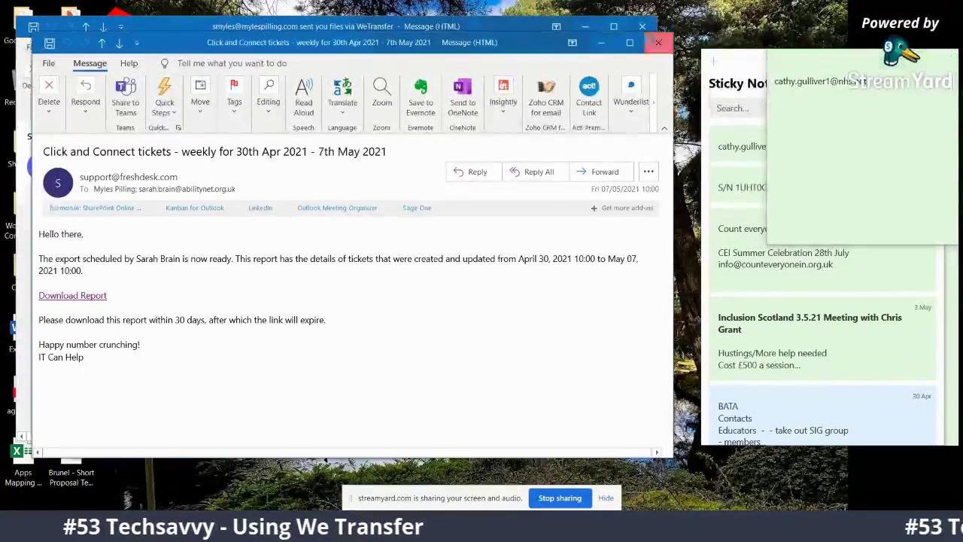
pyautogui.click(642, 27)
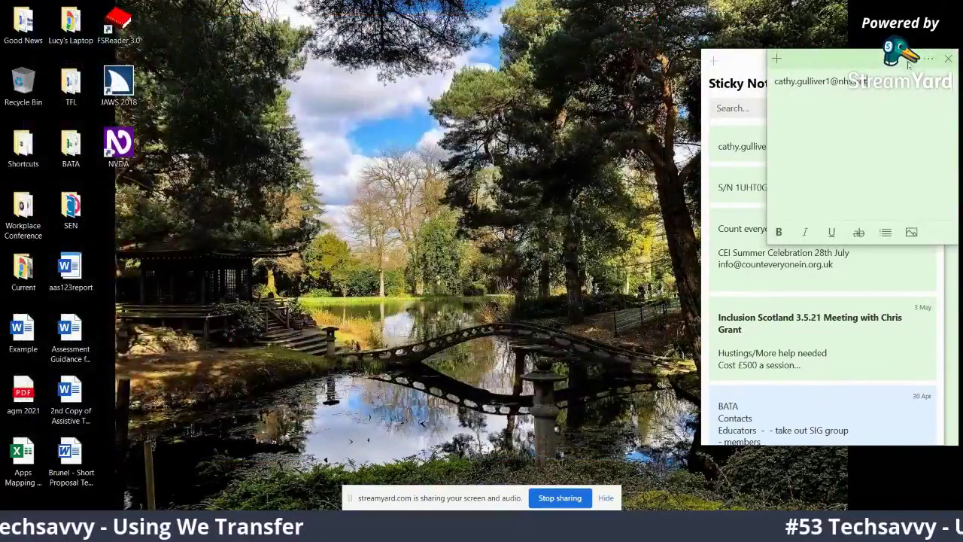
pyautogui.click(948, 58)
pyautogui.click(948, 58)
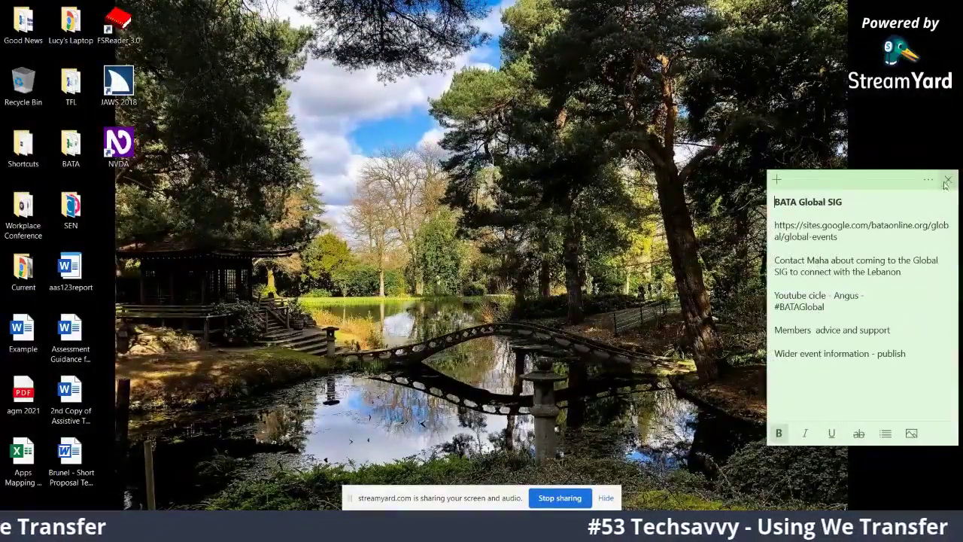
pyautogui.click(948, 179)
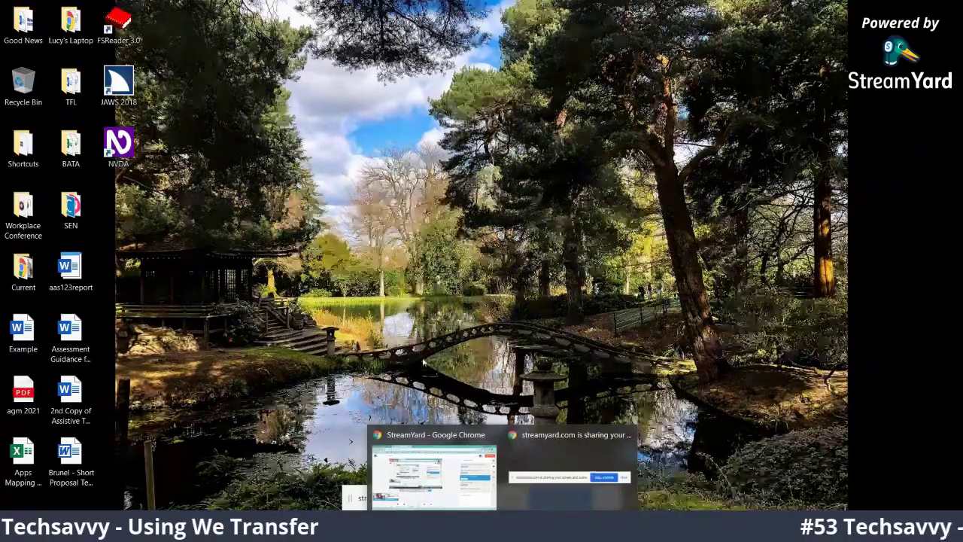
# Return to Chrome and open the Wetransfer.com site from the wetransfer search results.
pyautogui.click(434, 467)
pyautogui.hotkey('ctrl', 'Tab')
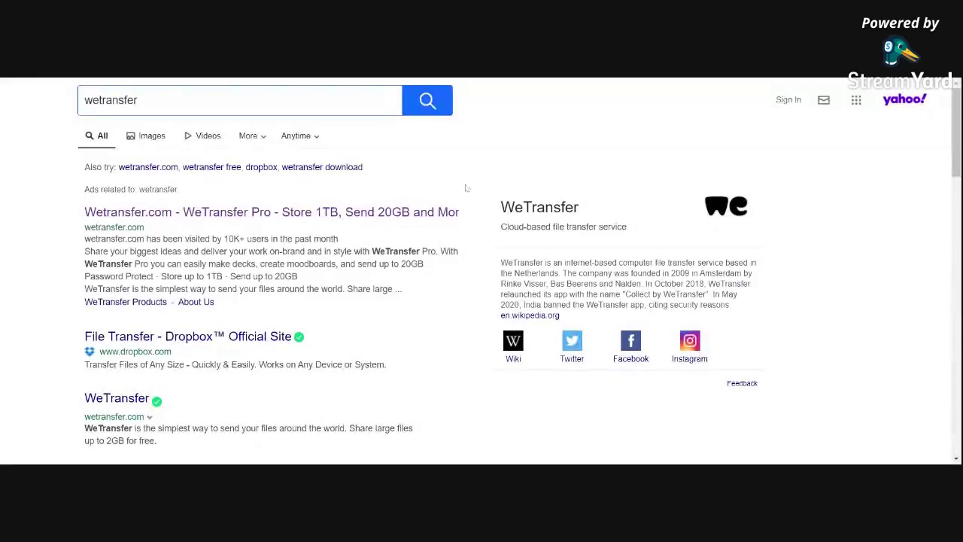
pyautogui.click(262, 210)
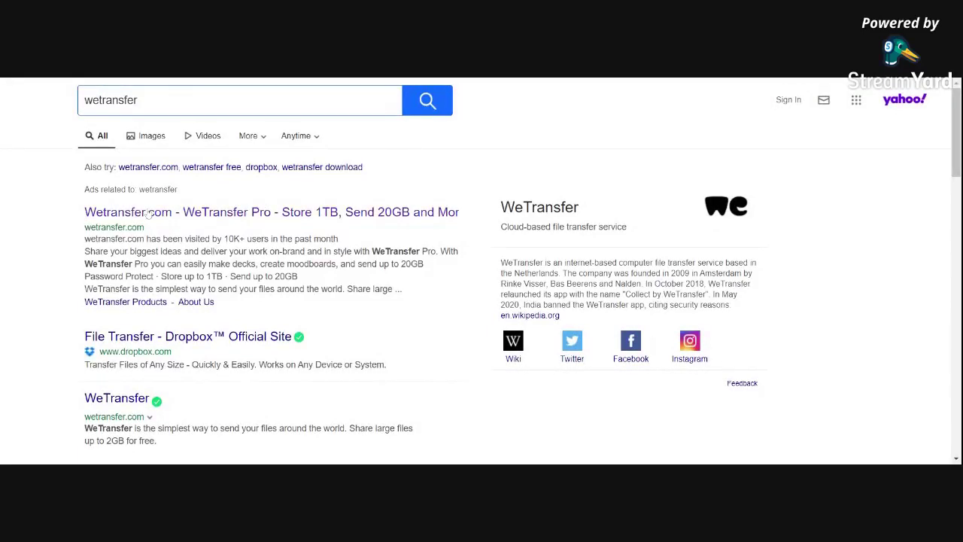
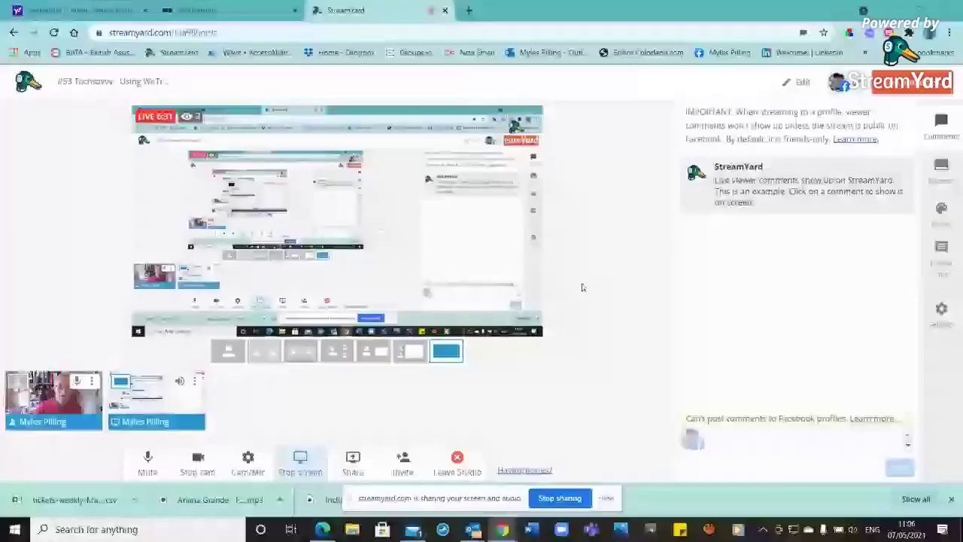
# Switch to the mail app, sync the inbox and open the download page from the newest WeTransfer email.
pyautogui.click(105, 11)
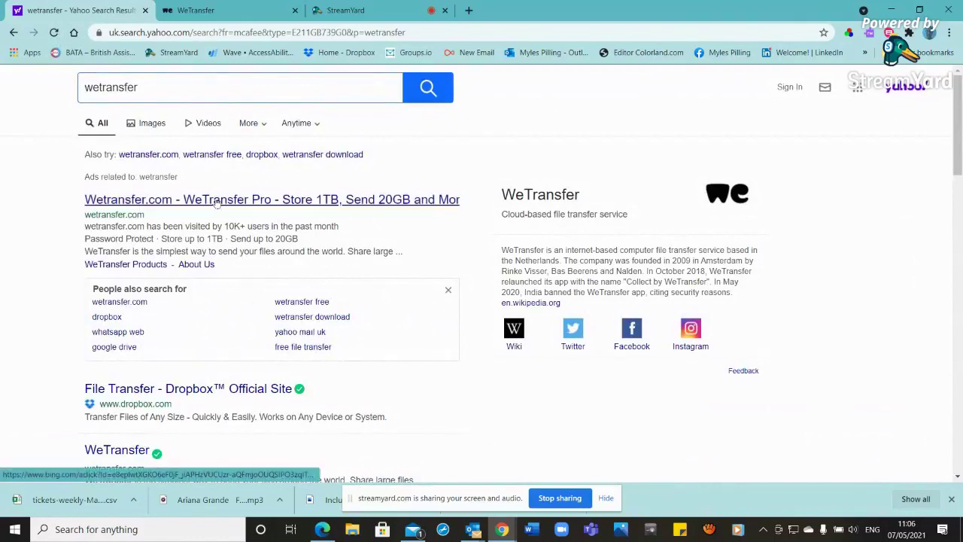
pyautogui.click(210, 10)
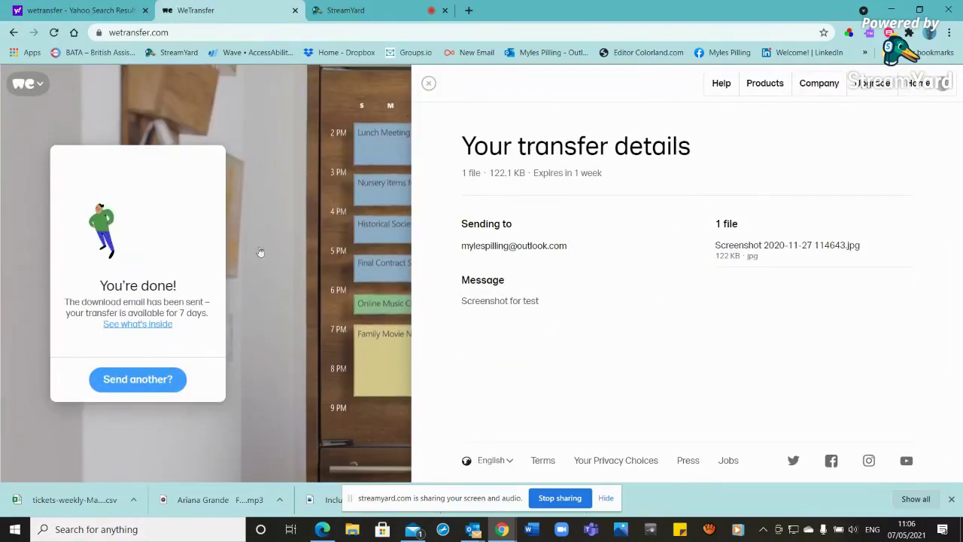
pyautogui.click(417, 531)
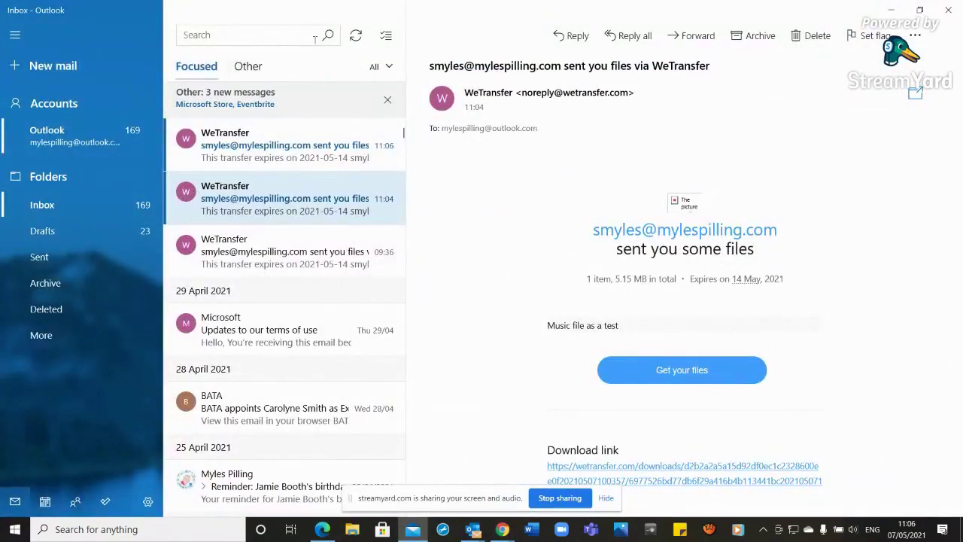
pyautogui.click(355, 40)
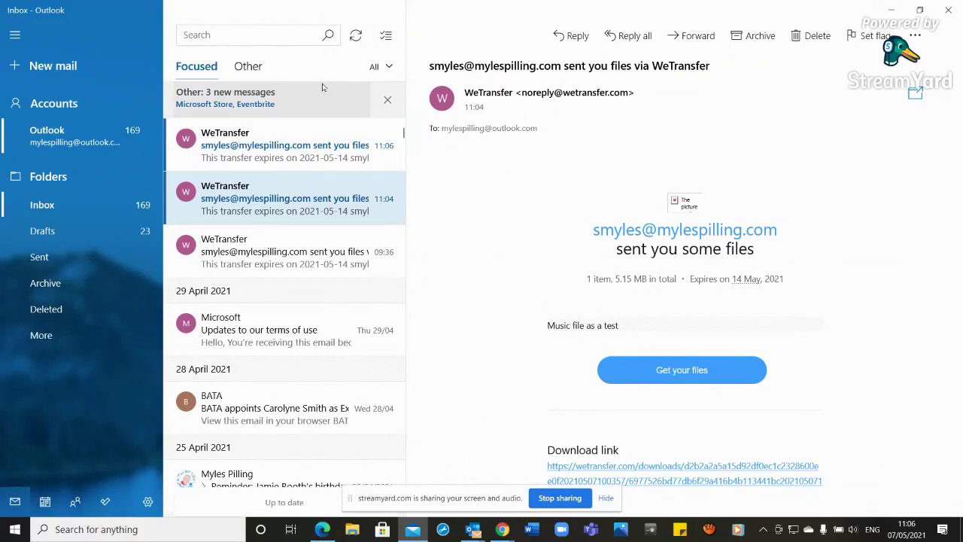
pyautogui.click(355, 41)
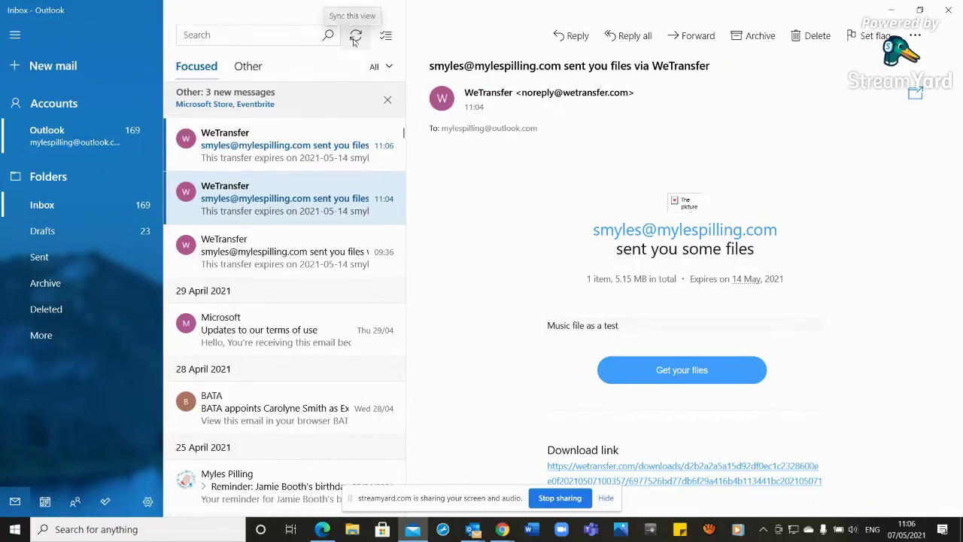
pyautogui.click(319, 140)
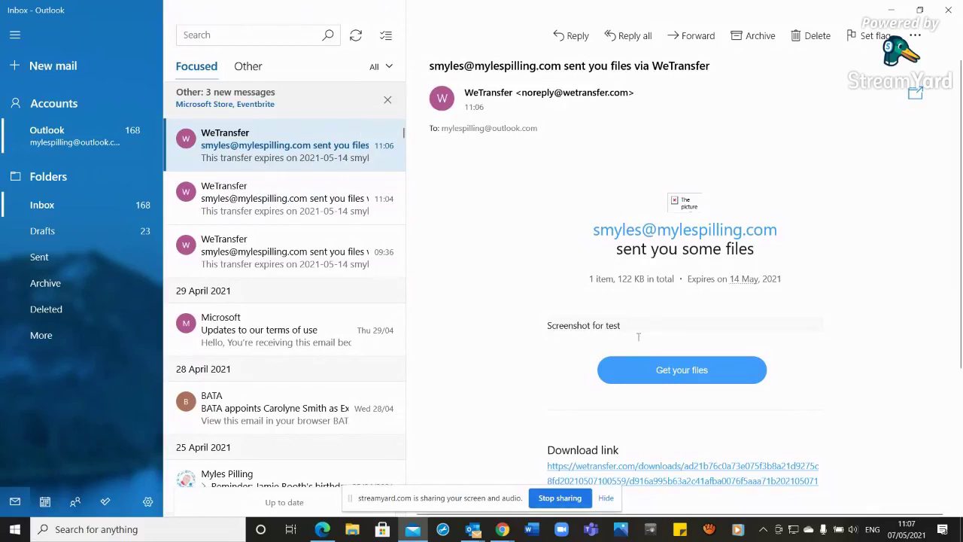
pyautogui.click(680, 371)
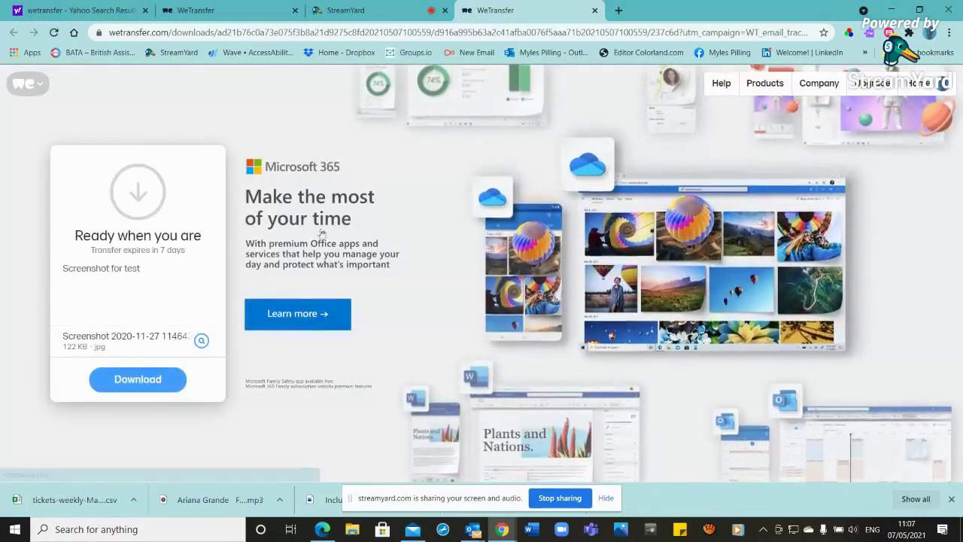
# Try to download the transferred screenshot into the AbilityNet folder under Pictures.
pyautogui.click(138, 379)
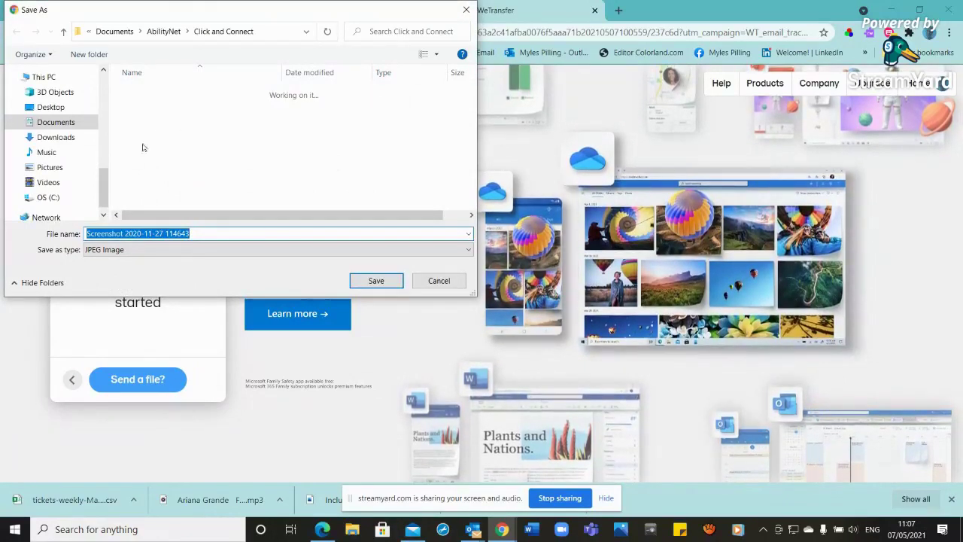
pyautogui.moveTo(105, 173)
pyautogui.mouseDown()
pyautogui.moveTo(107, 122)
pyautogui.moveTo(113, 175)
pyautogui.mouseUp()
pyautogui.click(63, 185)
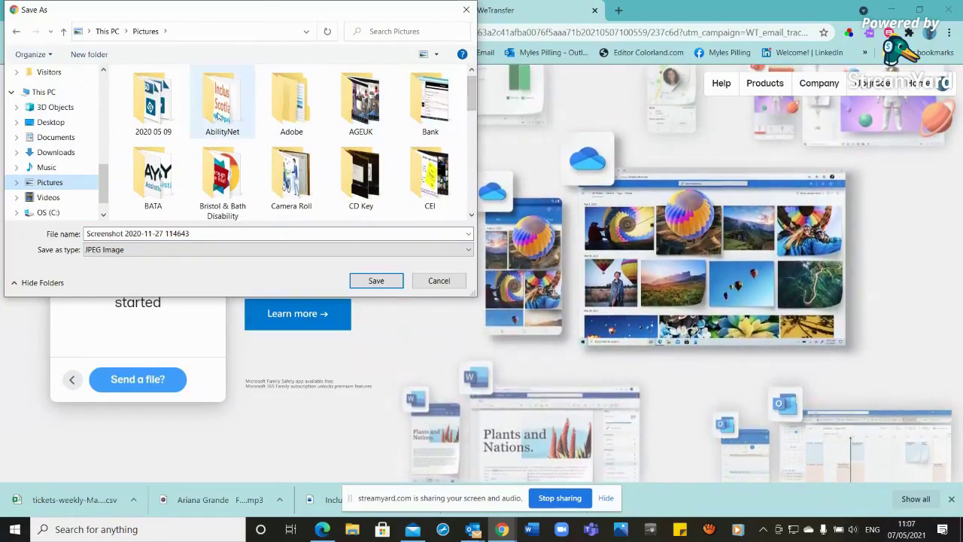
pyautogui.doubleClick(220, 113)
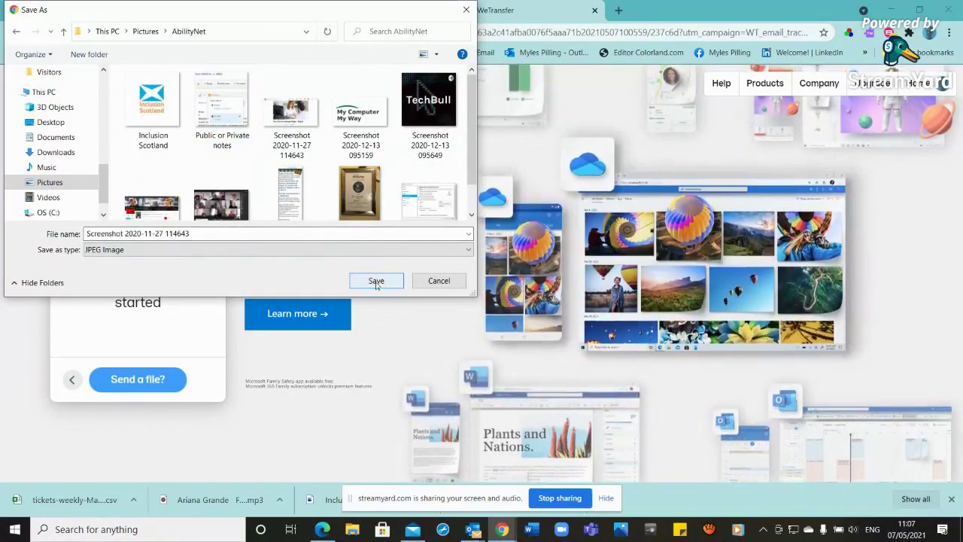
pyautogui.click(466, 11)
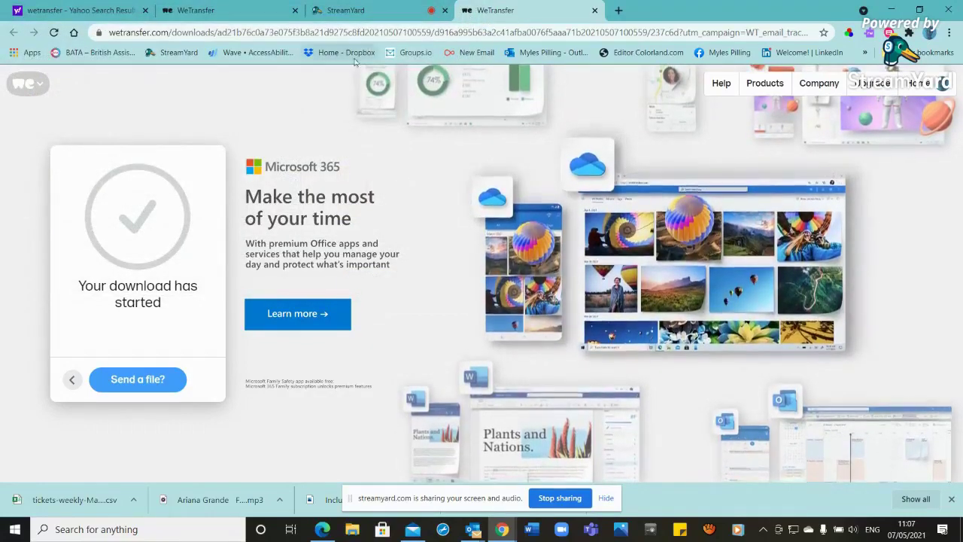
# Go back to the completed WeTransfer page and start another transfer, continuing past the WeTransfer Pro offer.
pyautogui.click(228, 11)
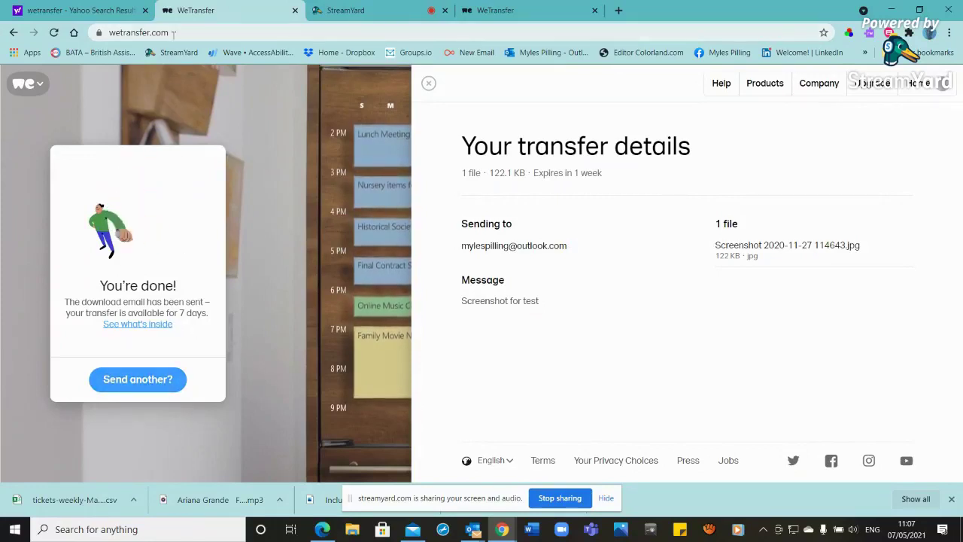
pyautogui.click(113, 33)
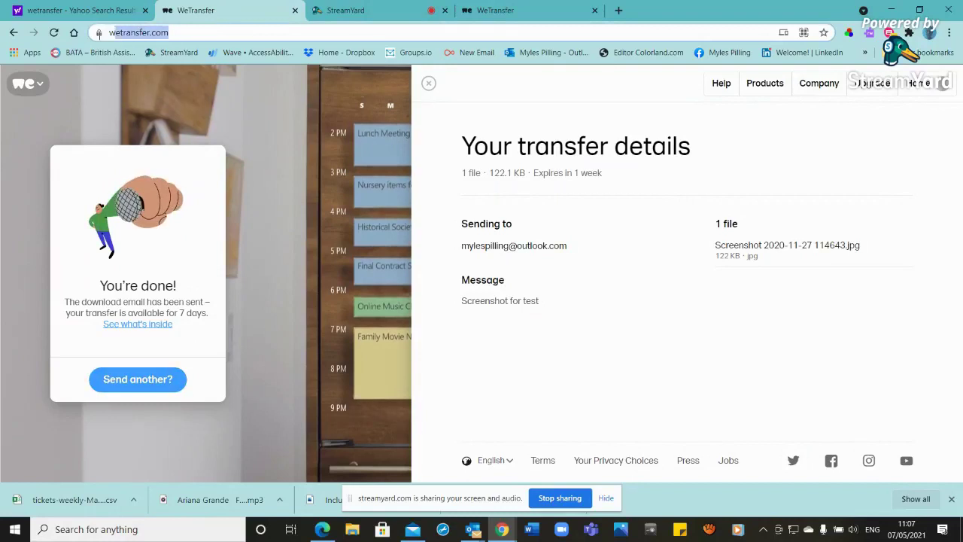
pyautogui.click(149, 380)
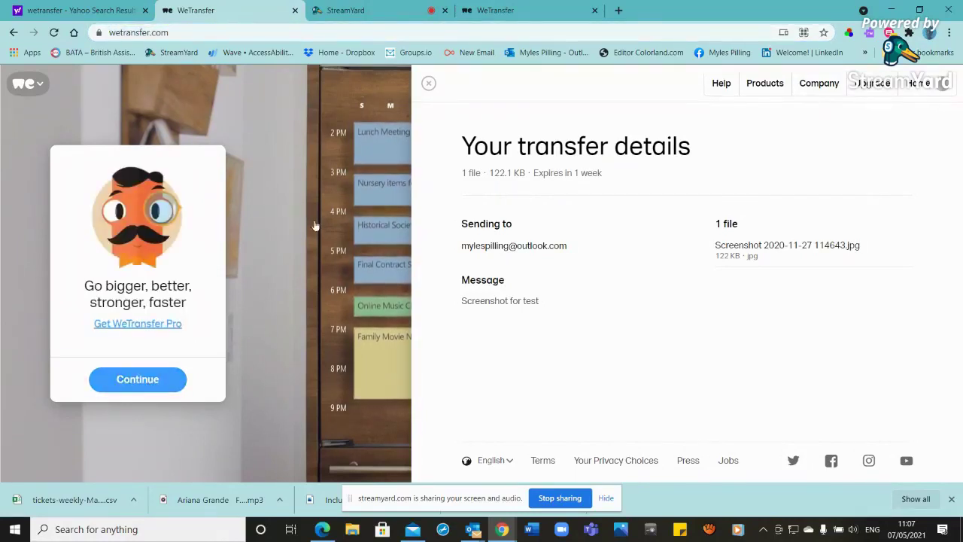
pyautogui.click(138, 379)
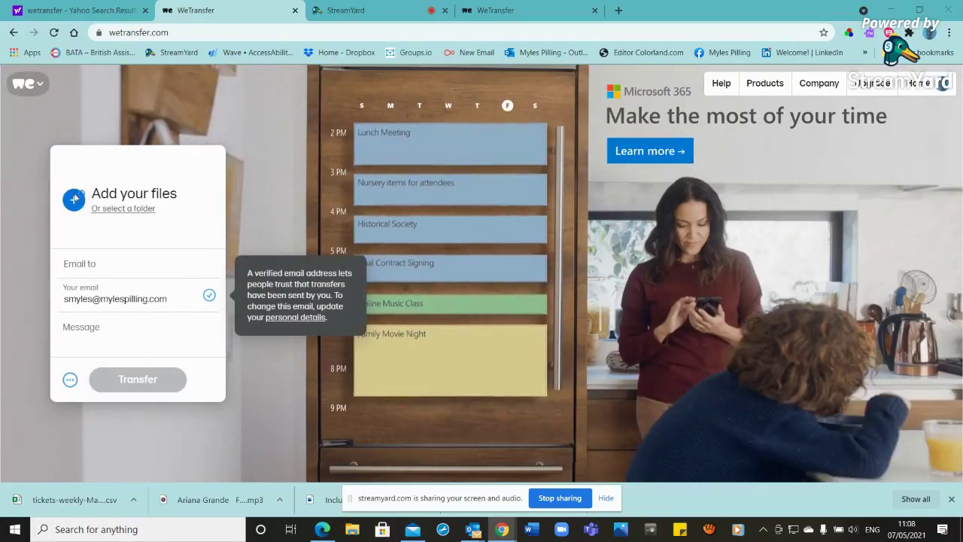
# Add the Easter picture video final file from the CEI Easter Celebration folder under Videos to the transfer.
pyautogui.click(75, 198)
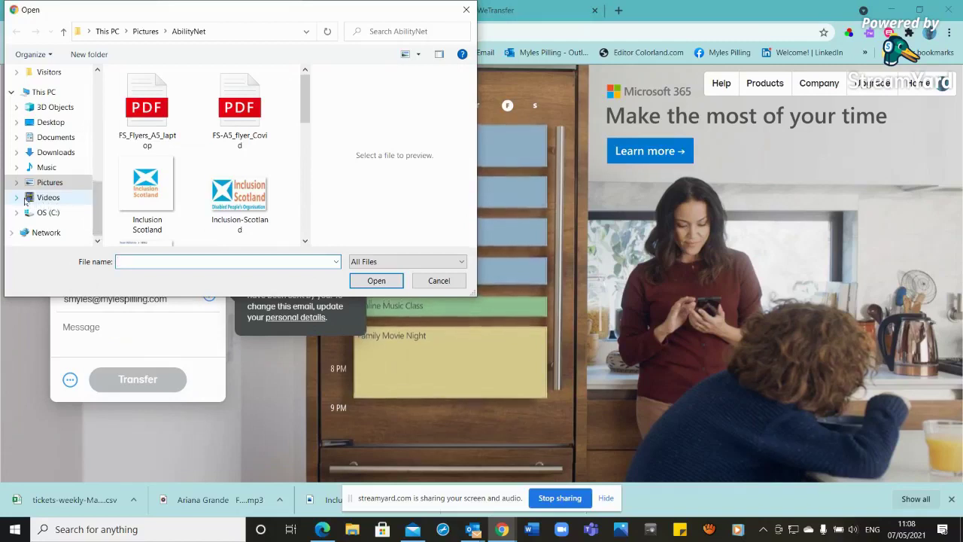
pyautogui.click(18, 198)
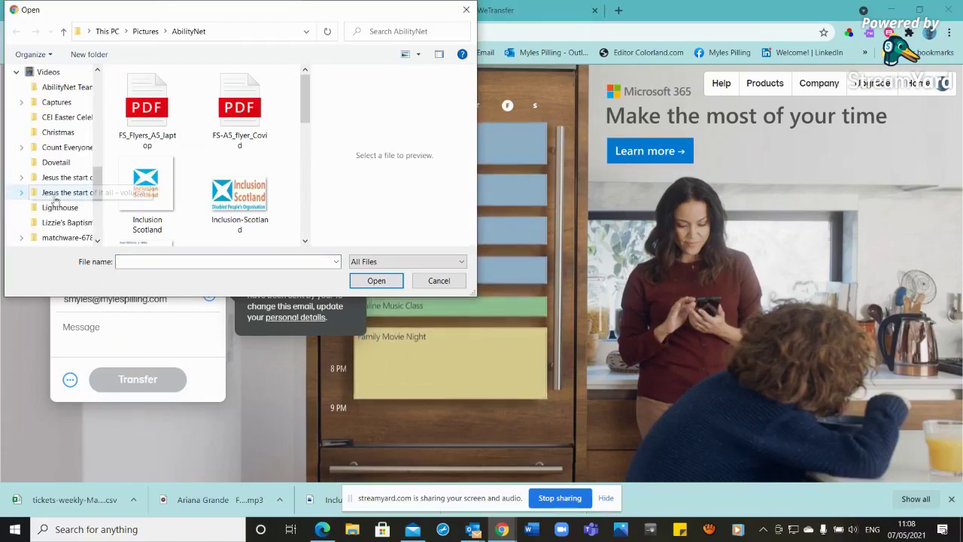
pyautogui.click(70, 118)
pyautogui.moveTo(306, 113); pyautogui.dragTo(311, 166)
pyautogui.click(239, 158)
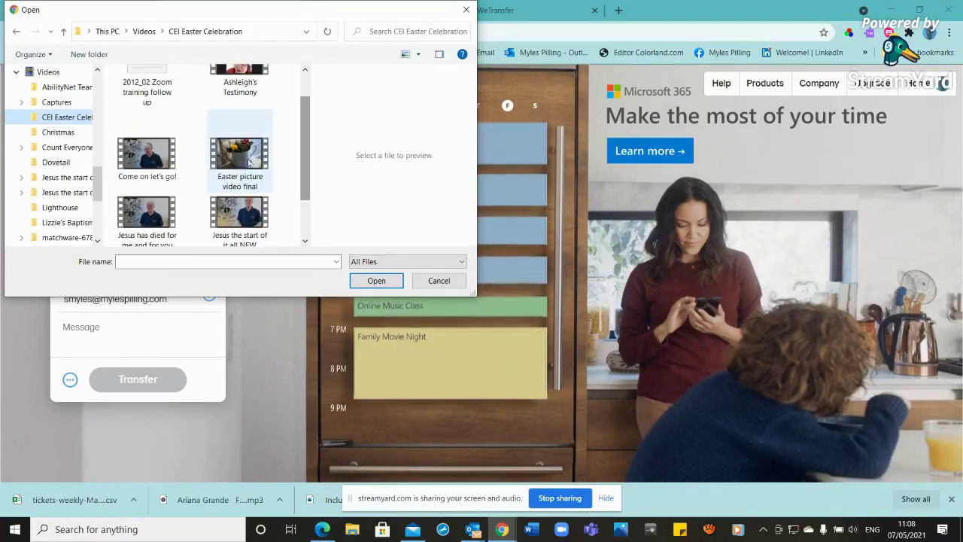
pyautogui.click(377, 280)
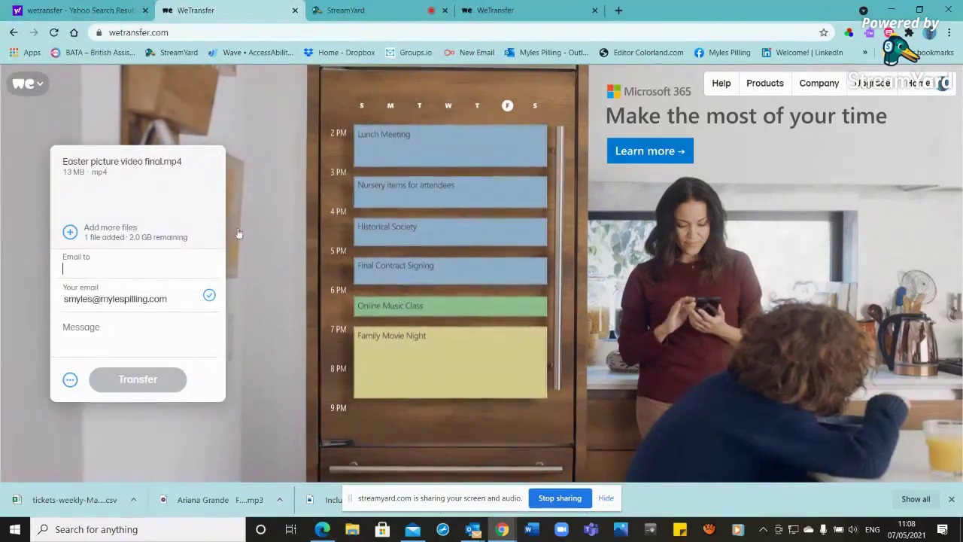
# Enter the recipient's email address and the message "Easter pics for test", and send the transfer.
pyautogui.write('m')
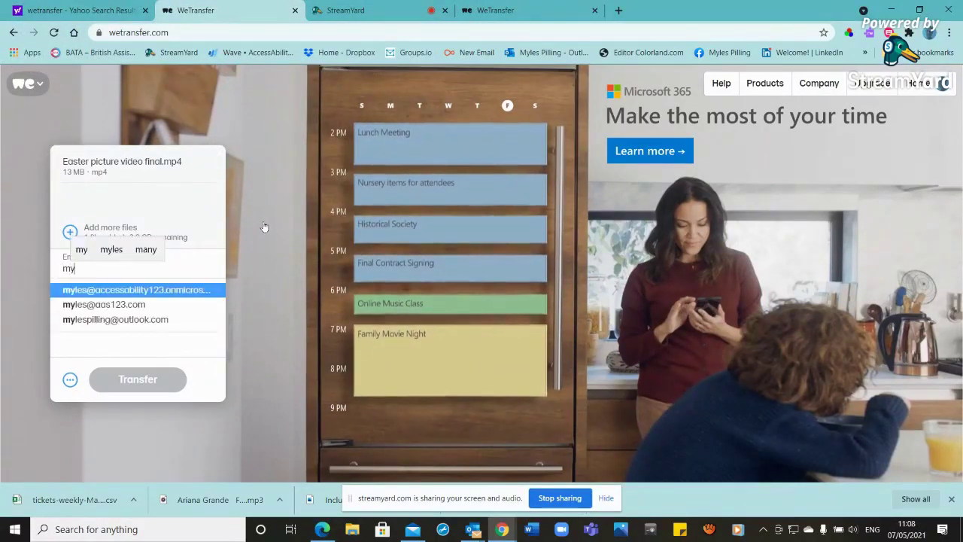
pyautogui.write('y')
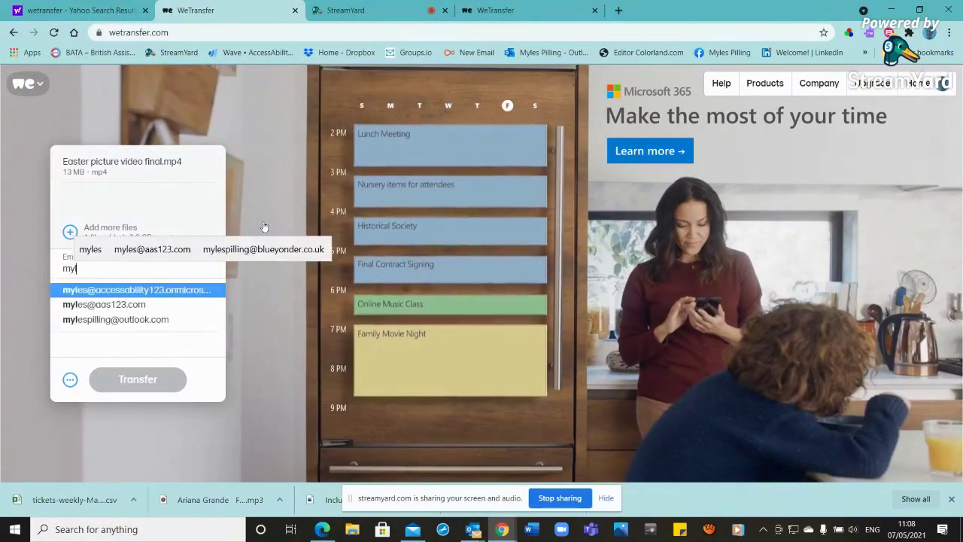
pyautogui.click(120, 321)
pyautogui.click(117, 344)
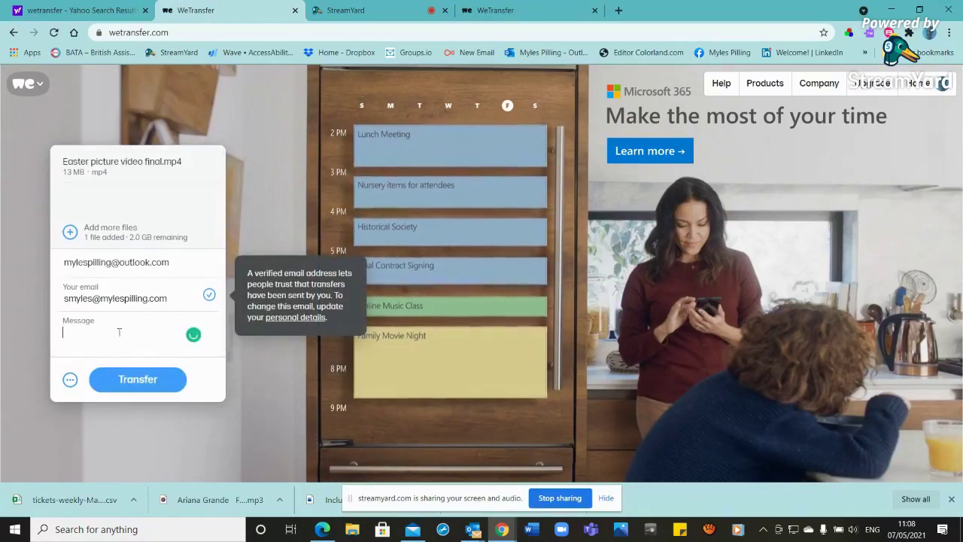
pyautogui.write('East')
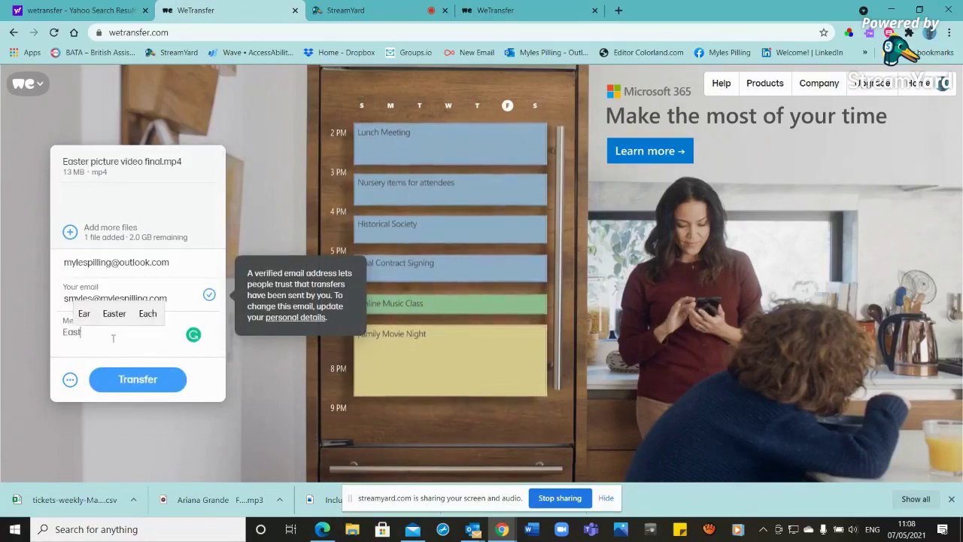
pyautogui.write('er pics for test')
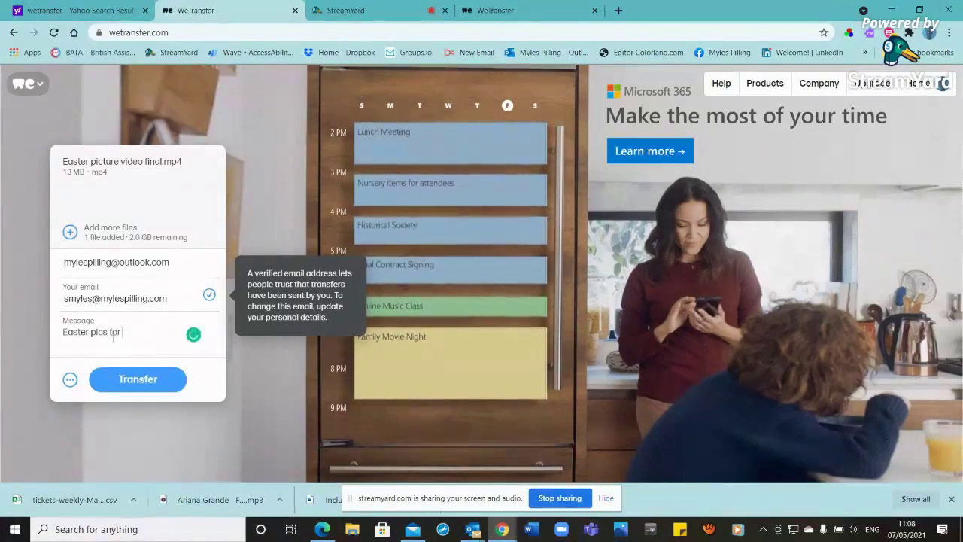
pyautogui.click(144, 380)
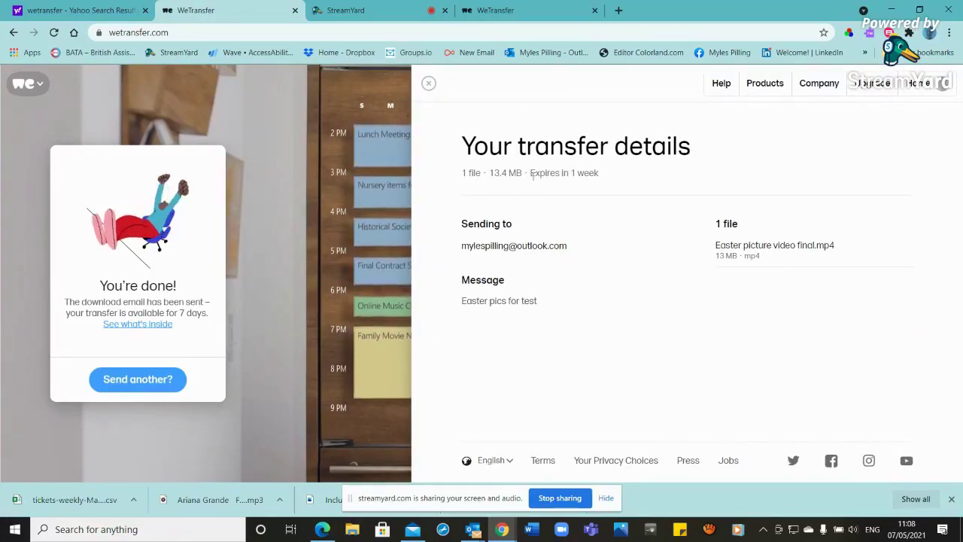
# Highlight the transfer's expiry and recipient, and open its download page from the newest WeTransfer message in the mail app.
pyautogui.moveTo(531, 175); pyautogui.dragTo(643, 184)
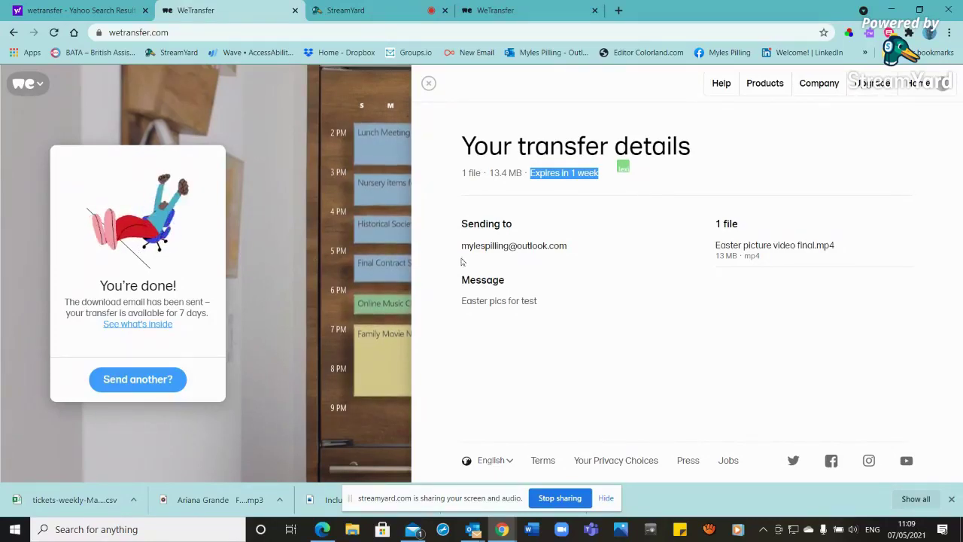
pyautogui.moveTo(462, 245); pyautogui.dragTo(574, 244)
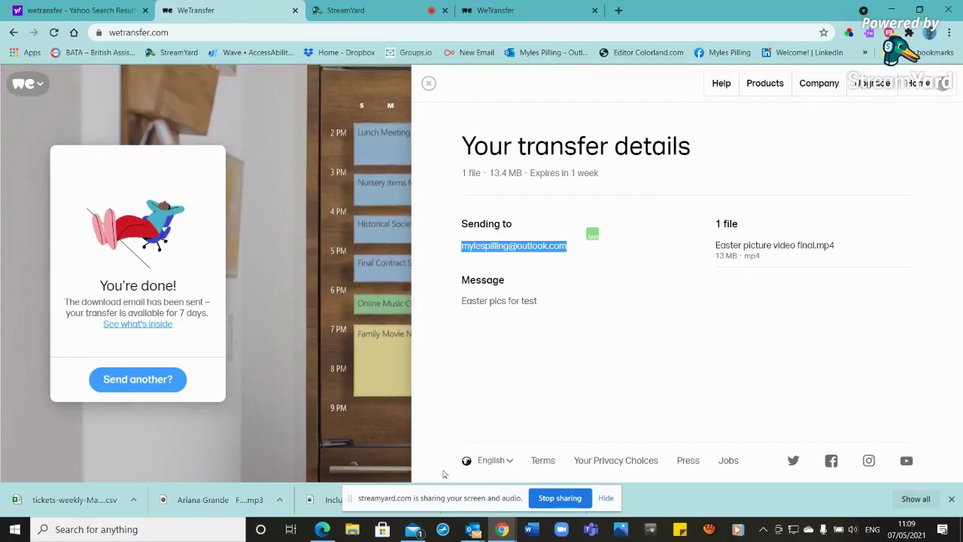
pyautogui.click(413, 529)
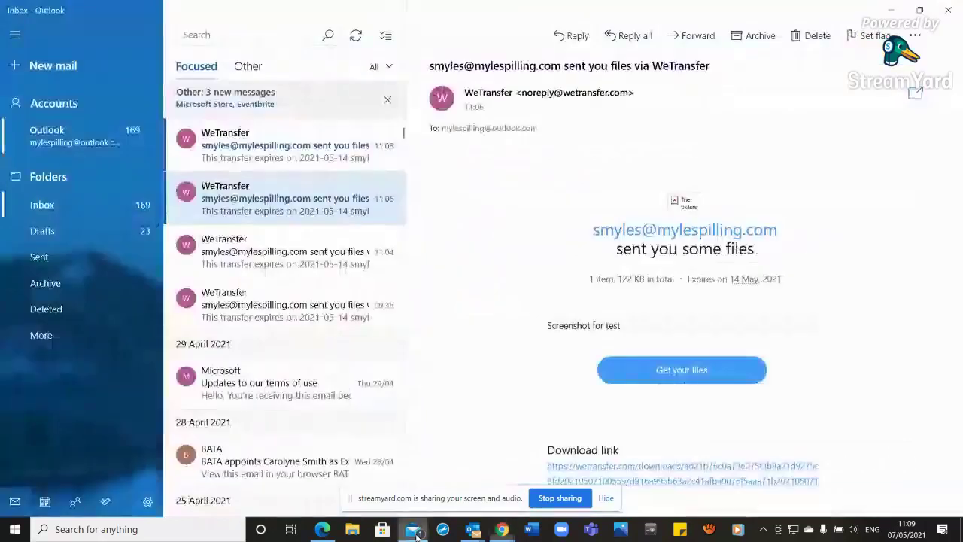
pyautogui.click(306, 155)
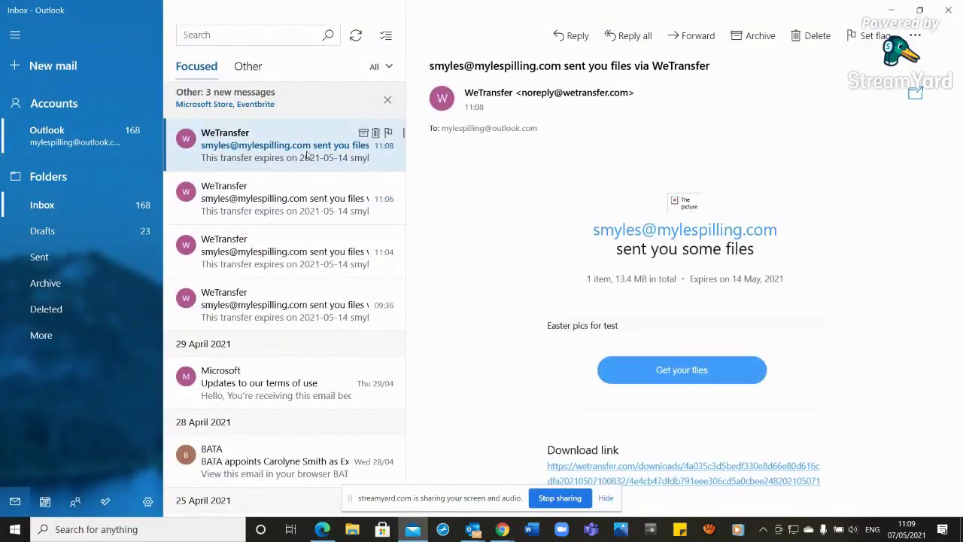
pyautogui.click(678, 378)
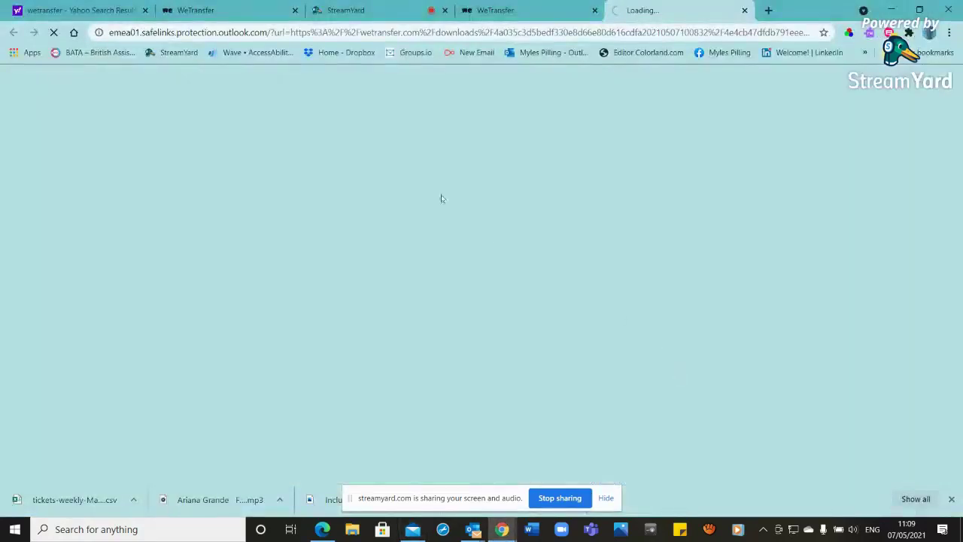